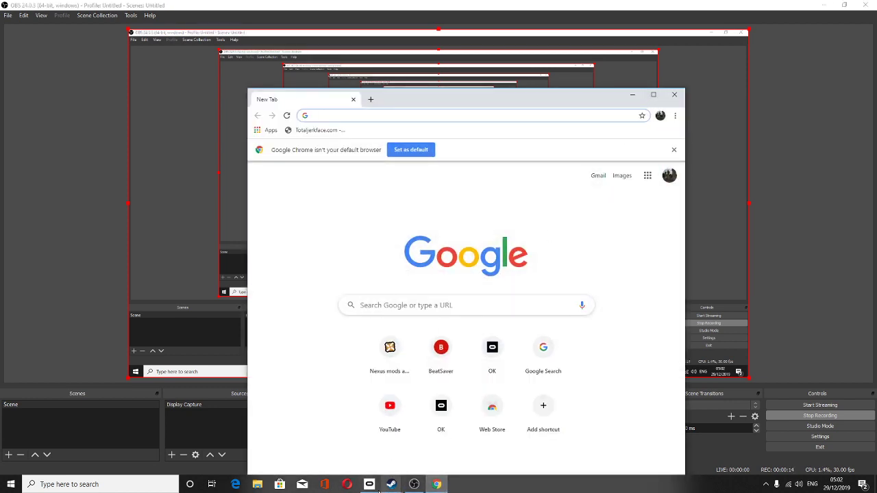
- Switch to Steam and open the Beat Saber page in the game library
mouse_move(392, 484)
left_click(353, 442)
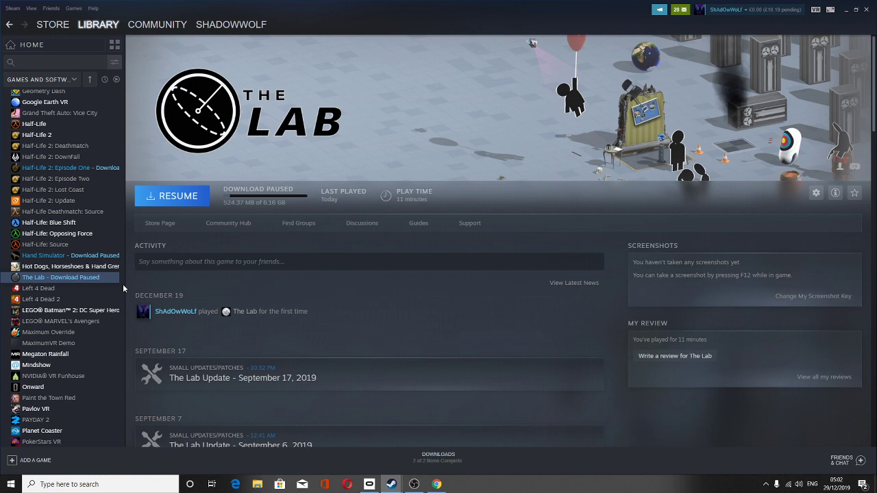
scroll(45, 232, "up", 10)
scroll(60, 321, "down", 12)
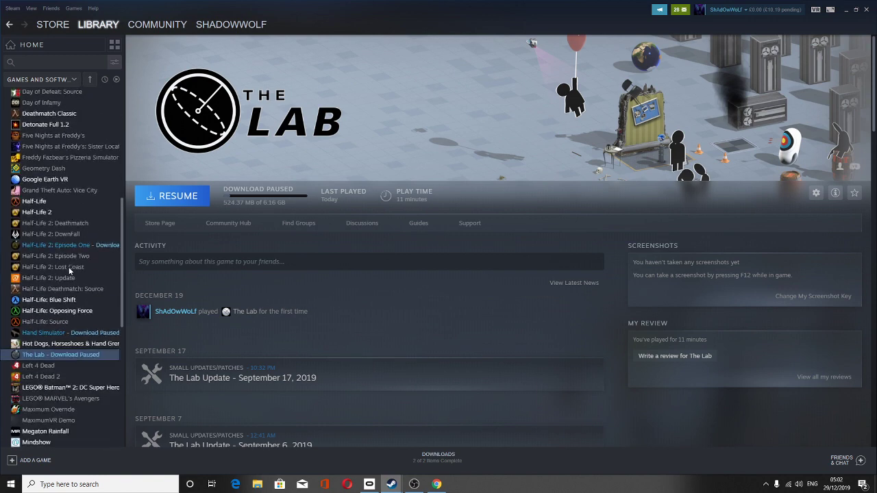
scroll(55, 288, "up", 10)
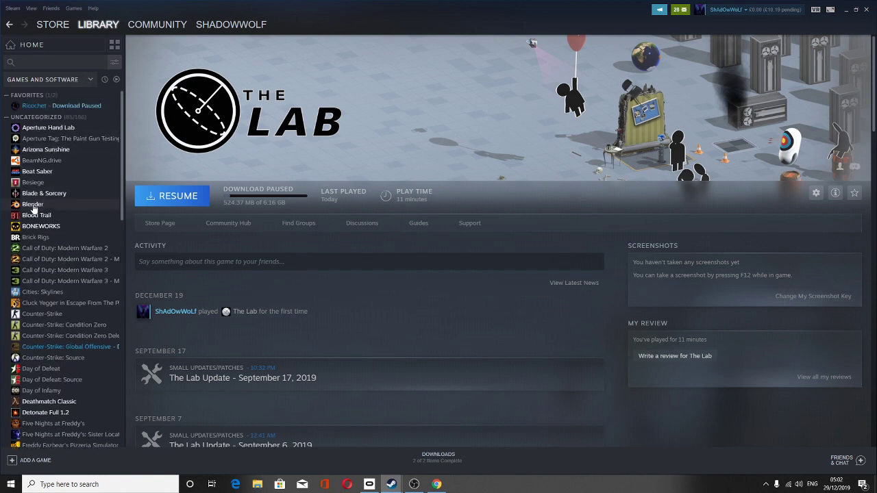
left_click(37, 172)
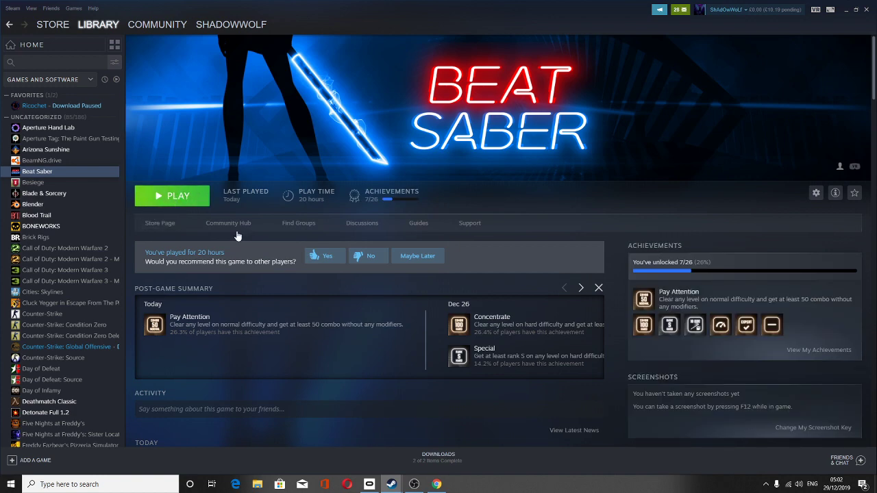
- Switch to Chrome and open the BeatSaver search page at beatsaver.com/search
left_click(437, 485)
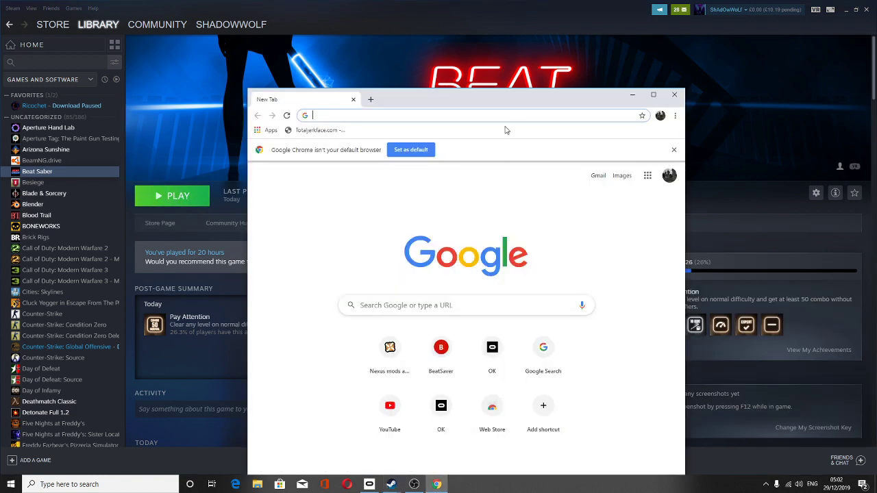
type("beatsaver.com/search")
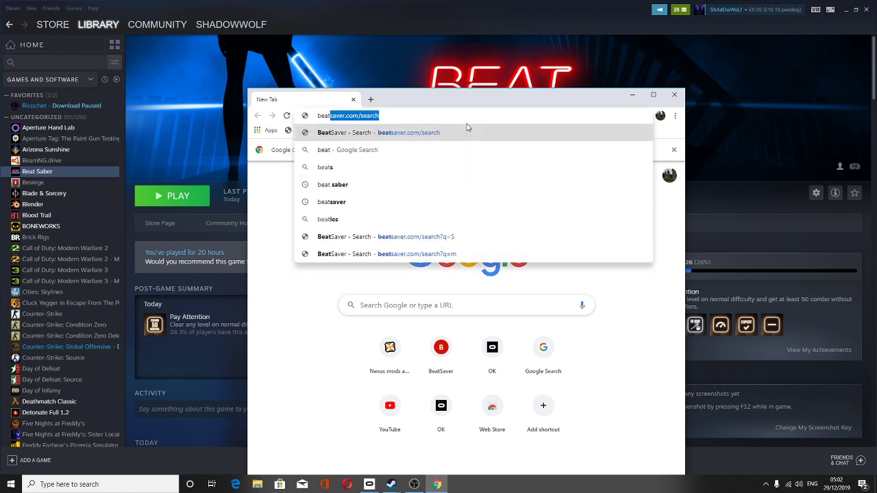
key("Return")
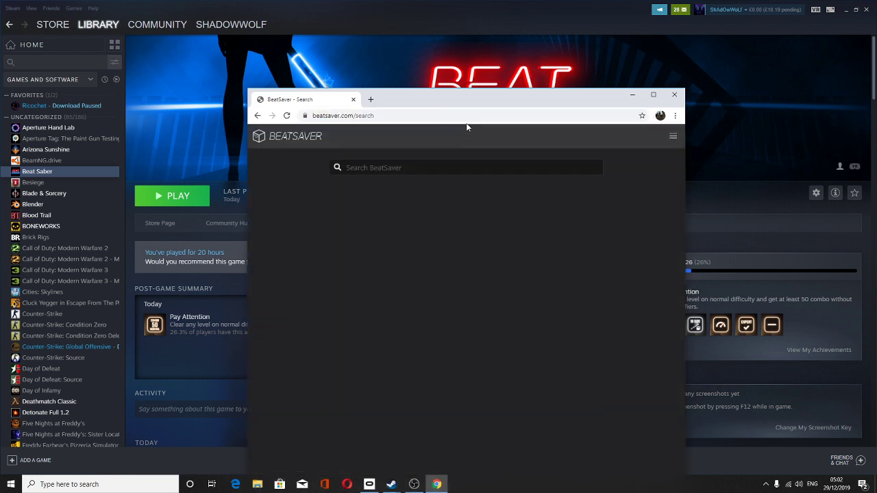
left_click_drag(312, 117, 328, 117)
left_click(414, 139)
- Search BeatSaver for "all star" and download the All Star Original map in a maximized browser window
left_click(376, 161)
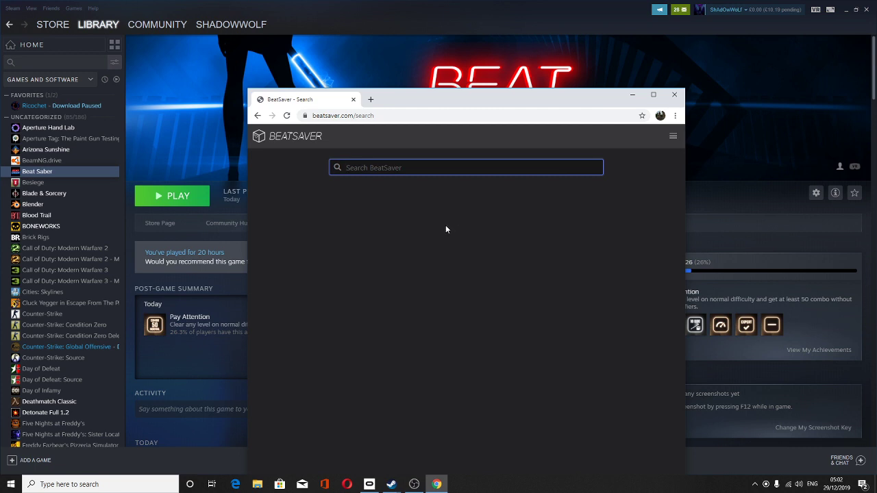
type("all star")
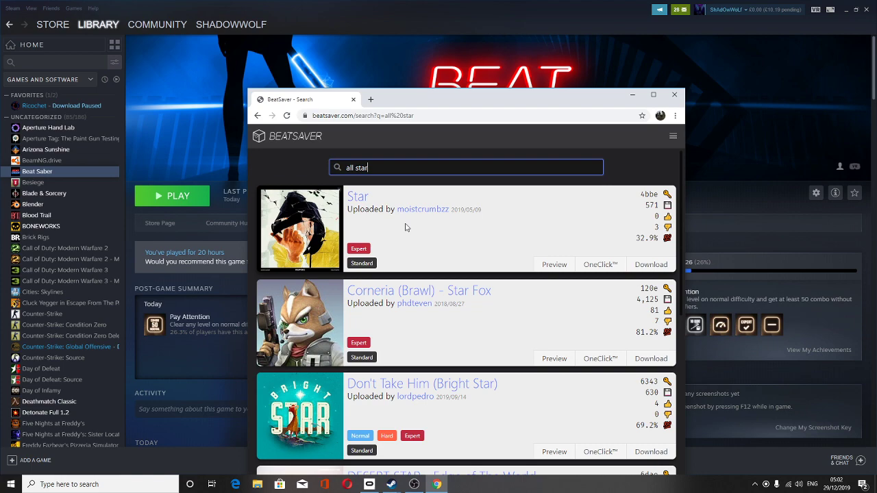
scroll(460, 311, "down", 7)
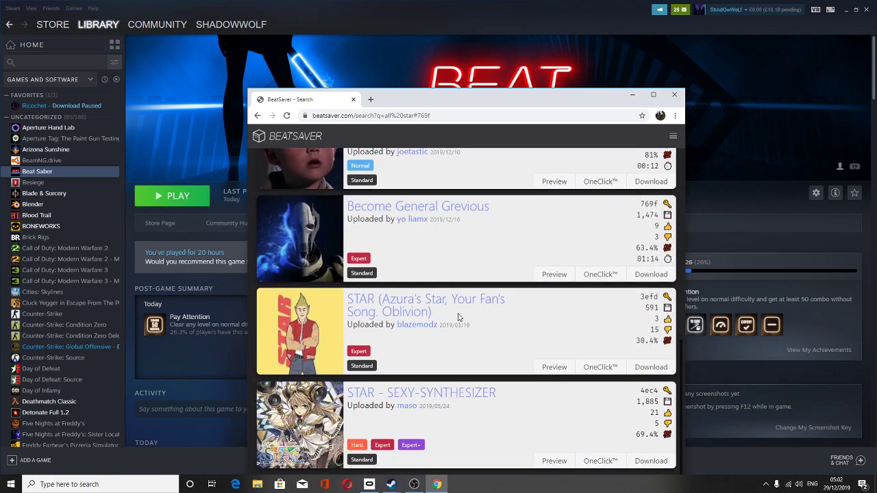
scroll(459, 316, "down", 3)
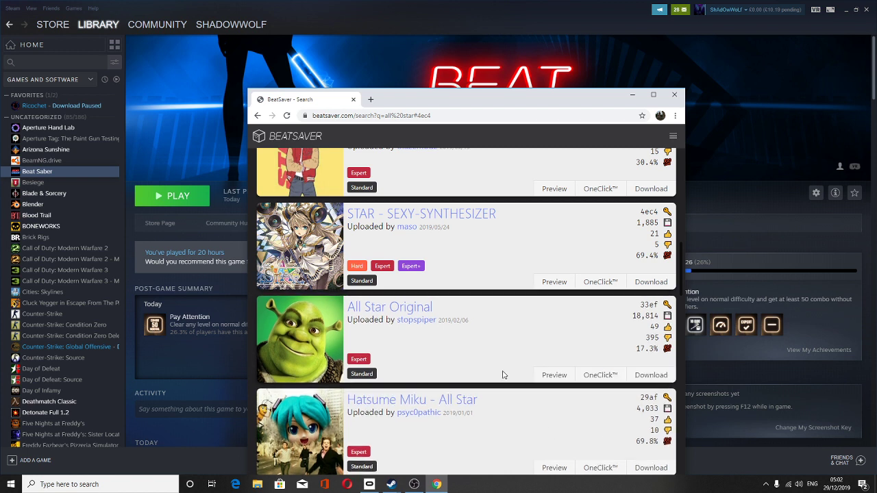
left_click(653, 95)
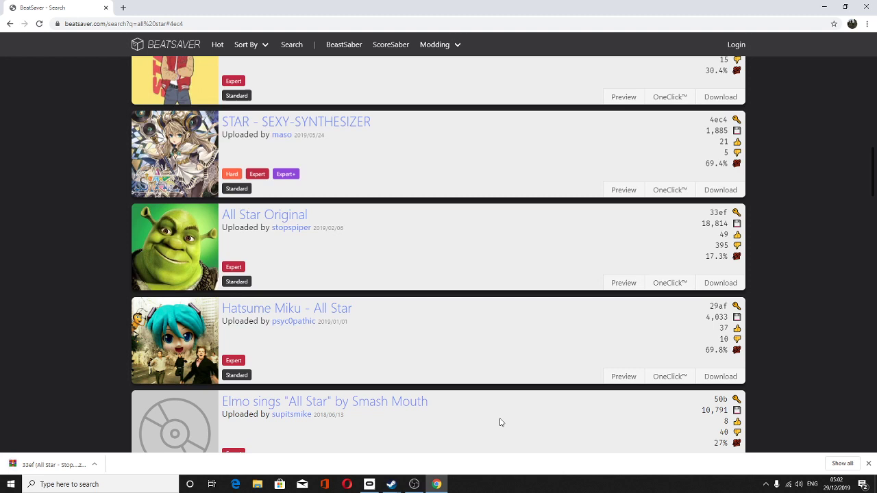
- Open the downloaded 33ef All Star zip in WinRAR and copy its four files, allstar.egg, cover.jpg, Expert.dat and info.dat, to the clipboard
left_click(28, 469)
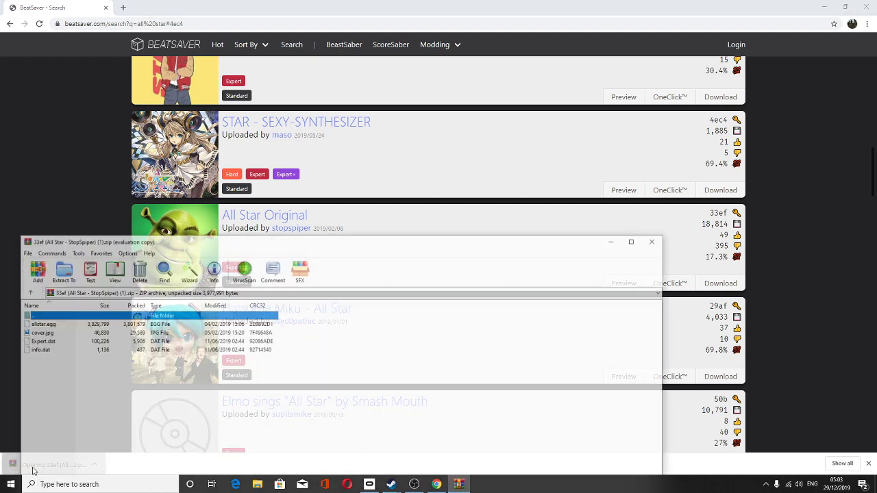
left_click_drag(40, 241, 258, 281)
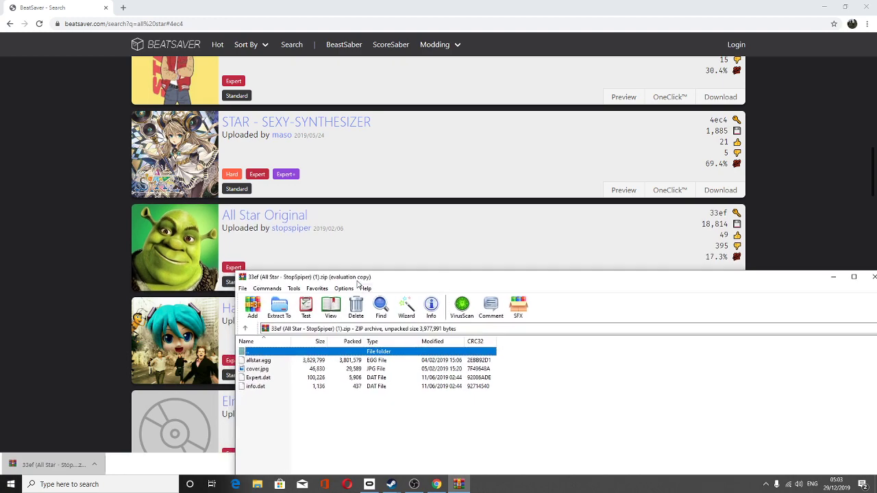
left_click_drag(357, 281, 356, 164)
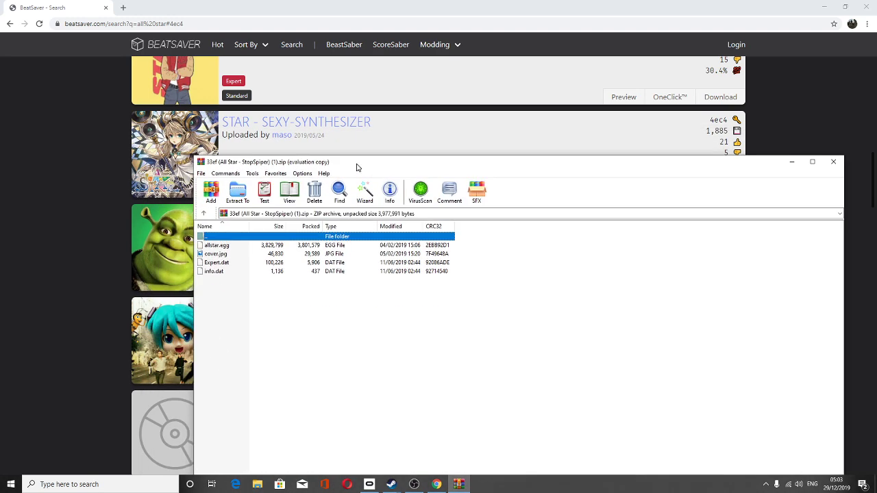
left_click_drag(240, 311, 231, 242)
right_click(223, 245)
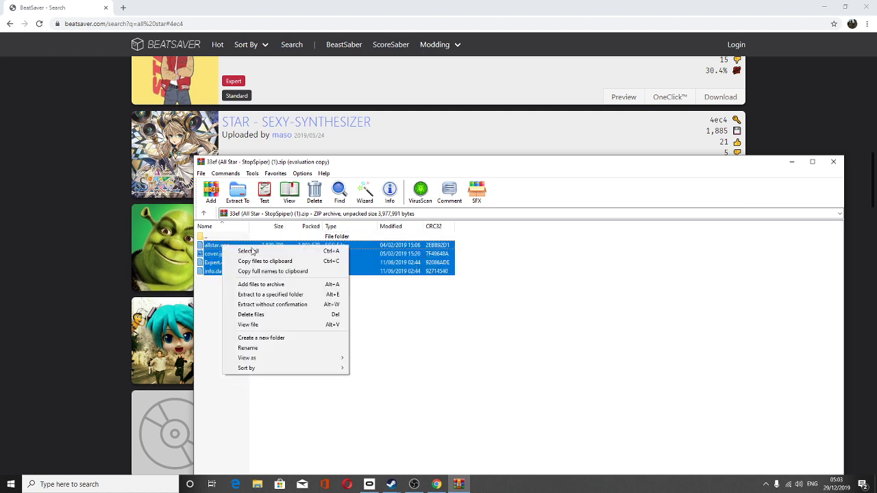
left_click(260, 263)
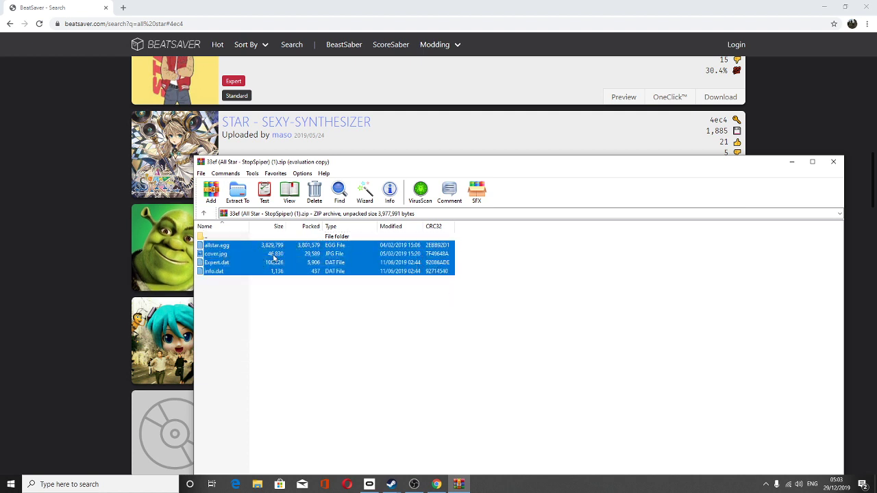
- Switch to File Explorer and open the Steam folder under Program Files (x86) on the Windows (C:) drive
left_click(258, 485)
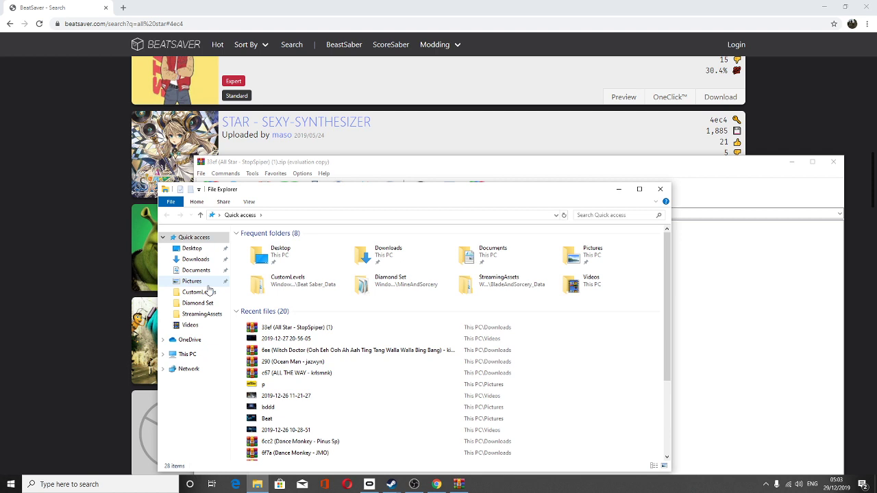
left_click(186, 355)
left_click(419, 171)
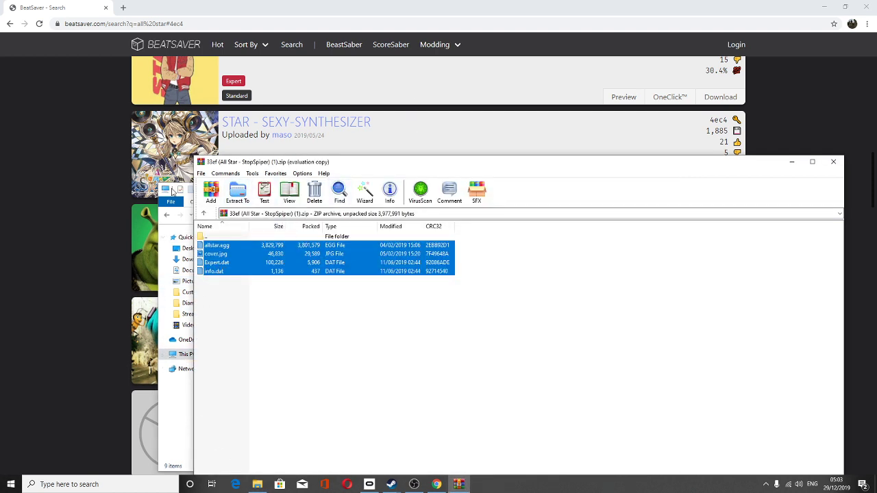
left_click(257, 484)
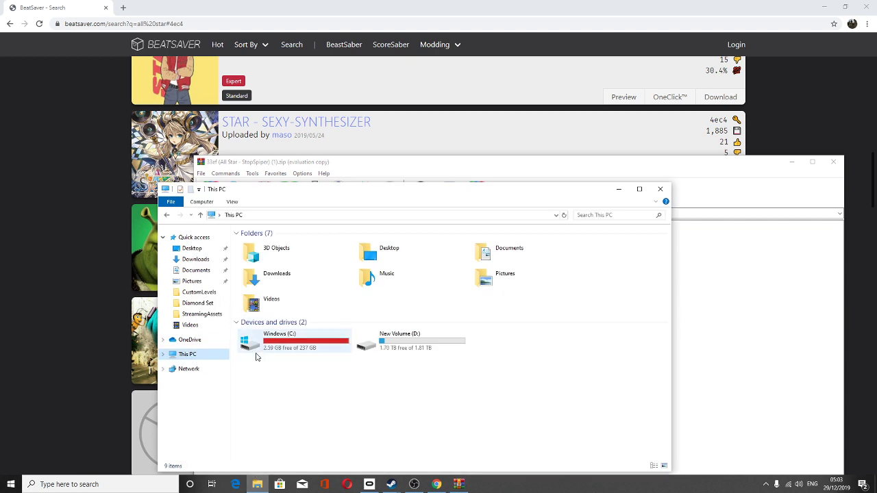
double_click(296, 344)
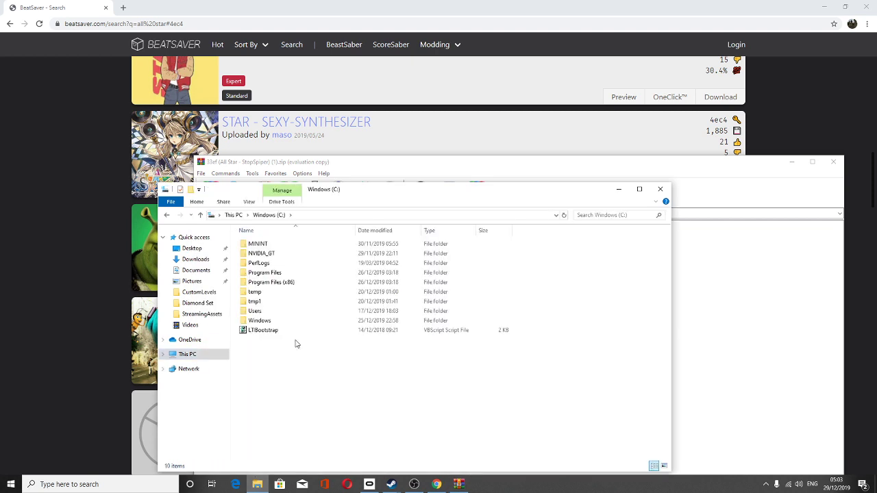
left_click(167, 215)
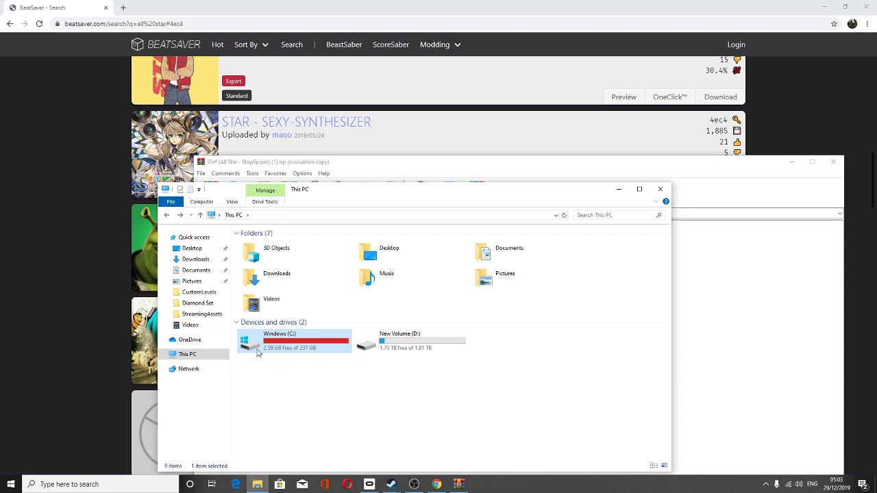
double_click(291, 355)
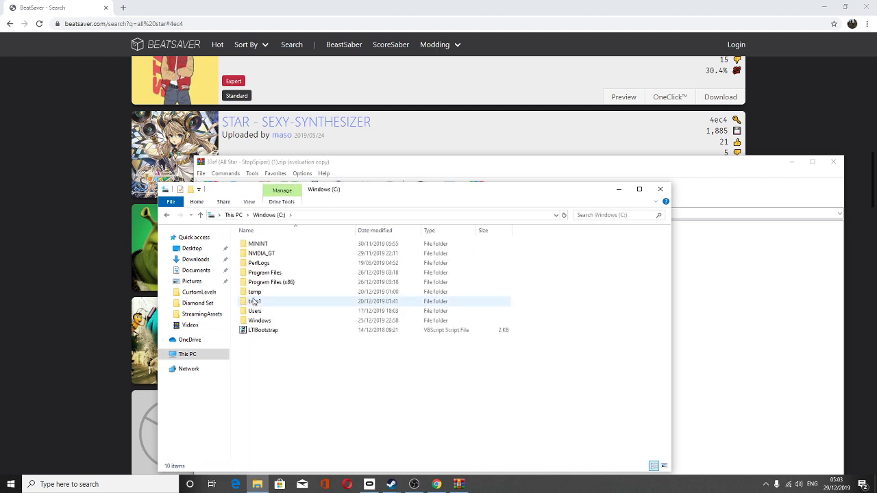
double_click(295, 286)
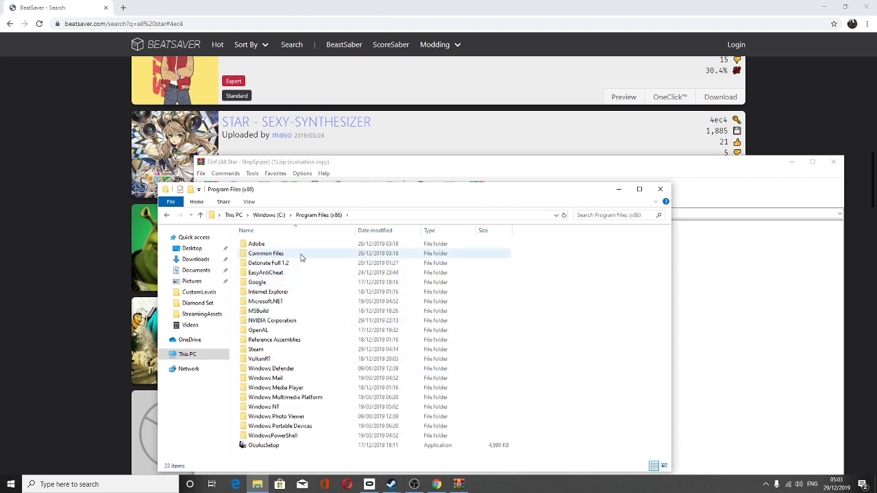
double_click(259, 350)
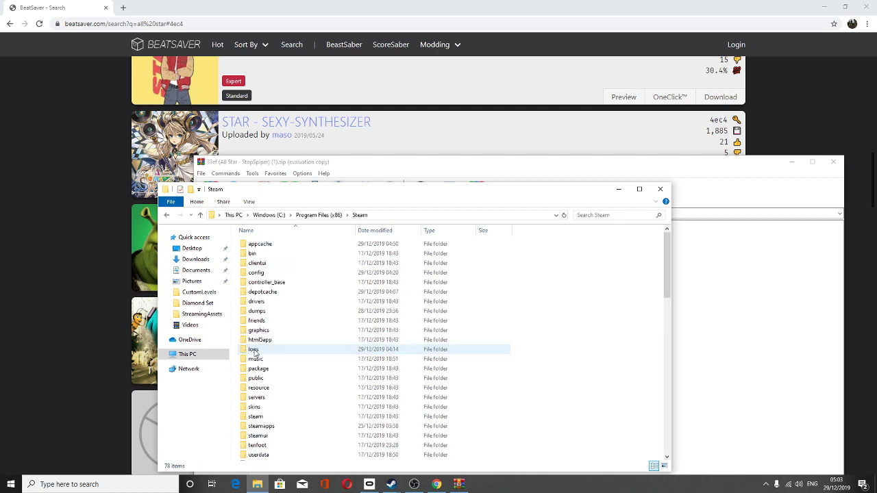
- Open the CustomLevels folder in steamapps, common, Beat Saber, Beat Saber_Data
left_click(264, 427)
double_click(265, 430)
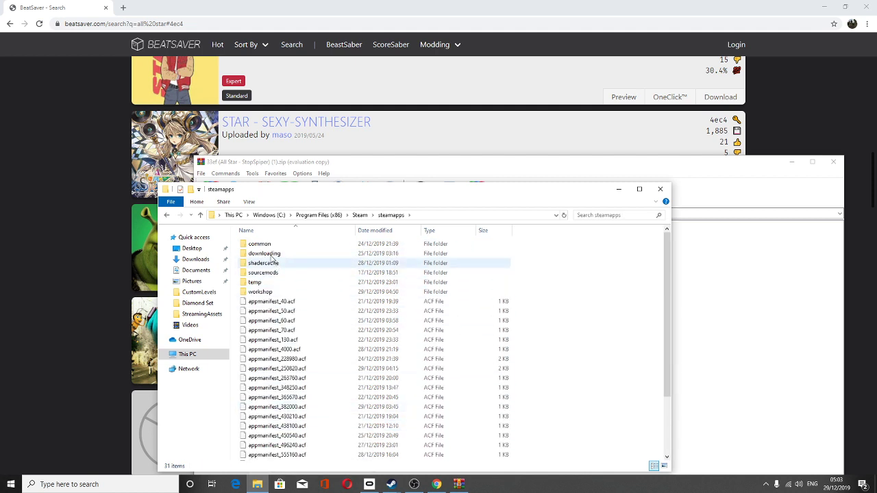
double_click(258, 245)
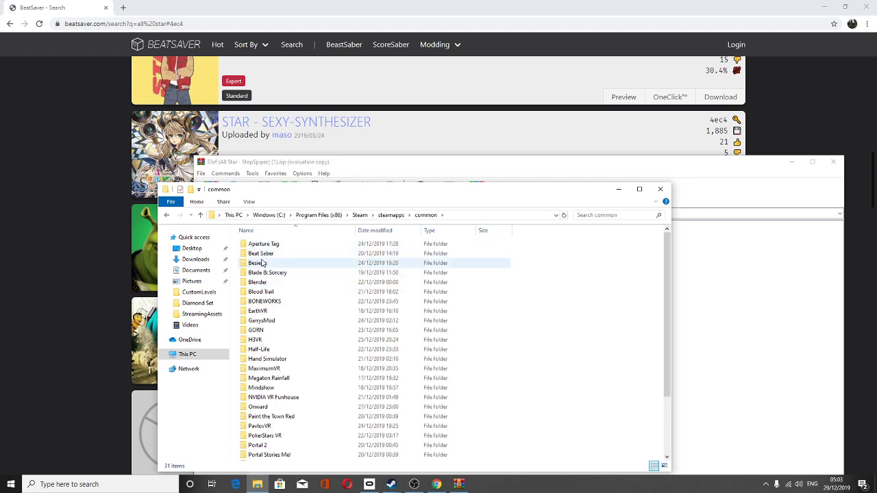
double_click(265, 254)
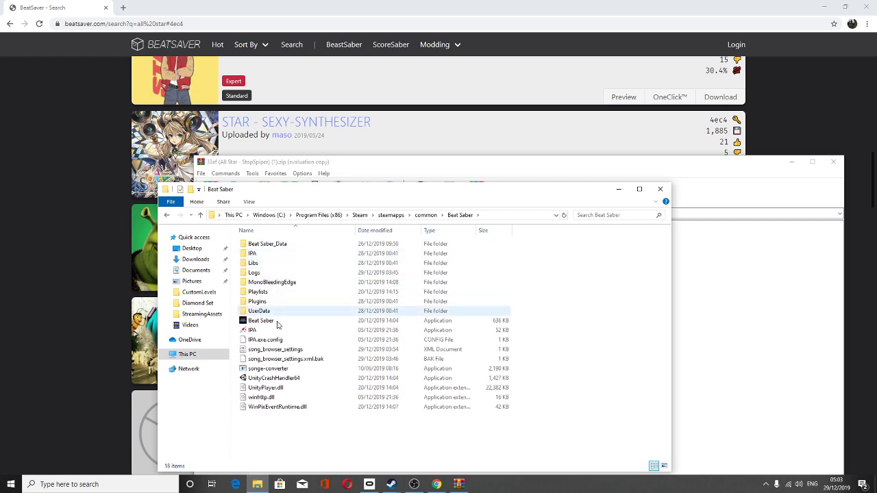
double_click(259, 244)
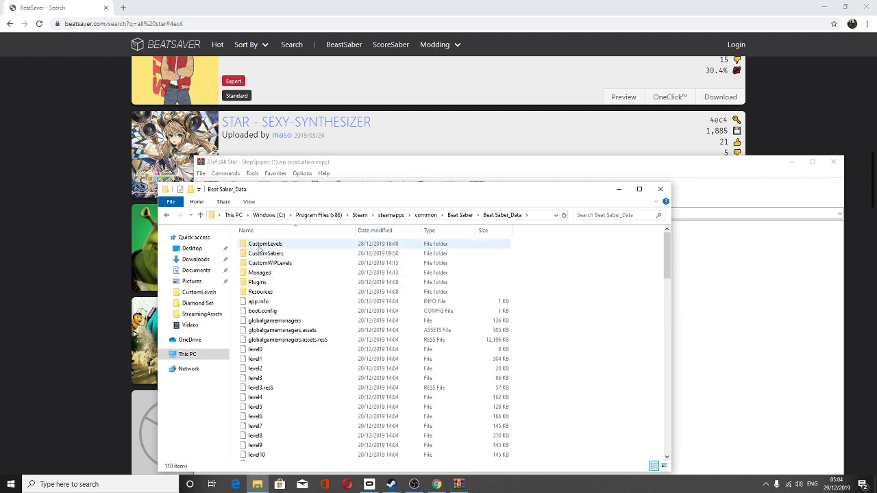
double_click(283, 248)
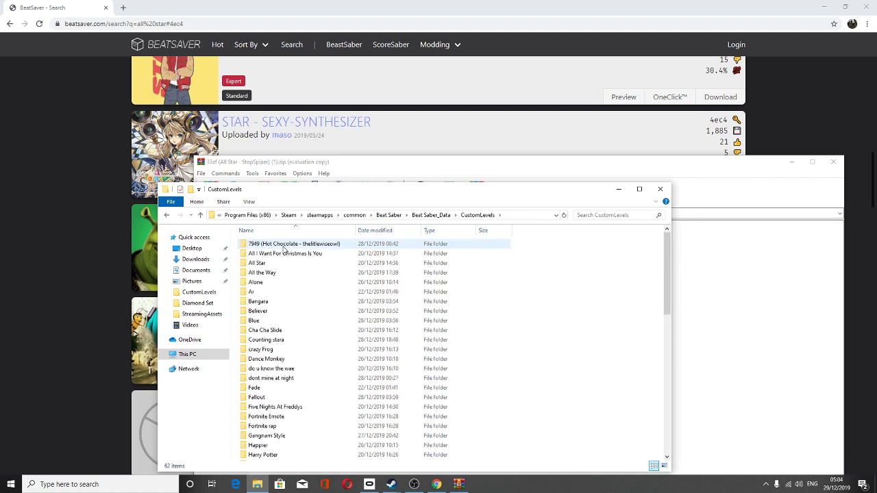
- Create a new folder inside CustomLevels for the song
left_click_drag(391, 194, 359, 136)
scroll(569, 303, "down", 9)
scroll(560, 320, "down", 4)
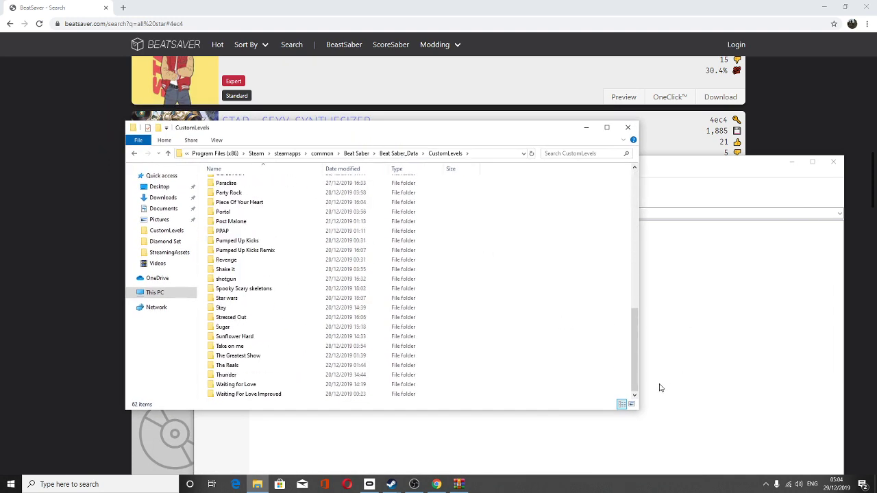
right_click(474, 238)
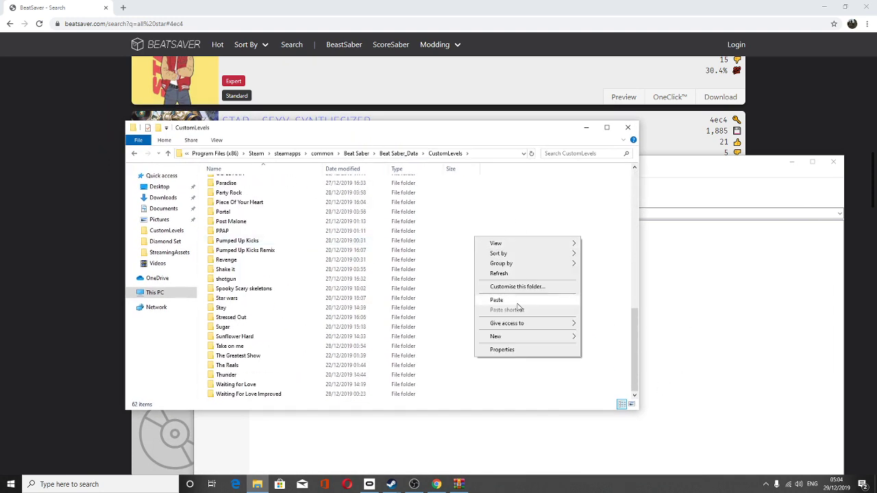
mouse_move(506, 337)
left_click(595, 338)
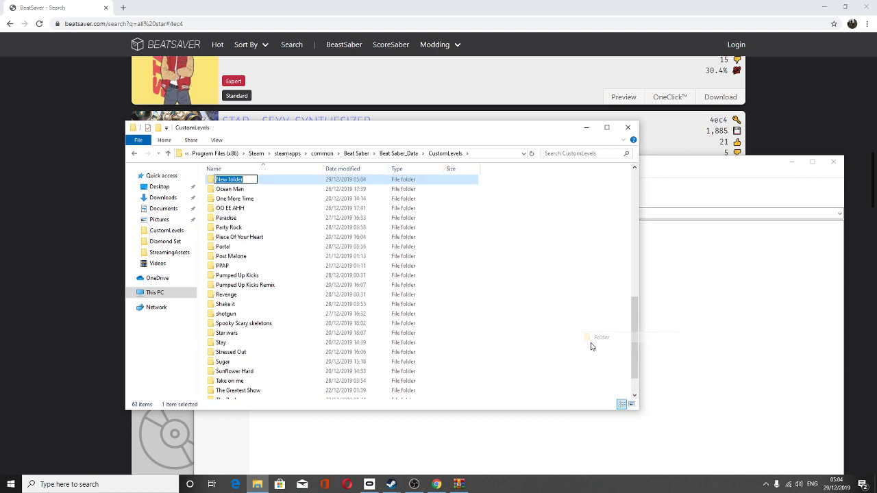
- Try to name the new folder "All star", declining to merge it with the existing All Star folder
key("BackSpace")
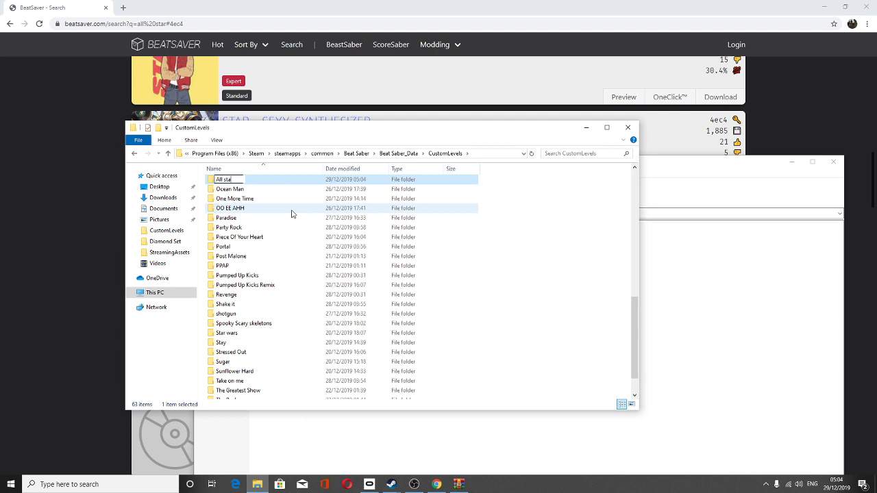
type("All star")
key("Return")
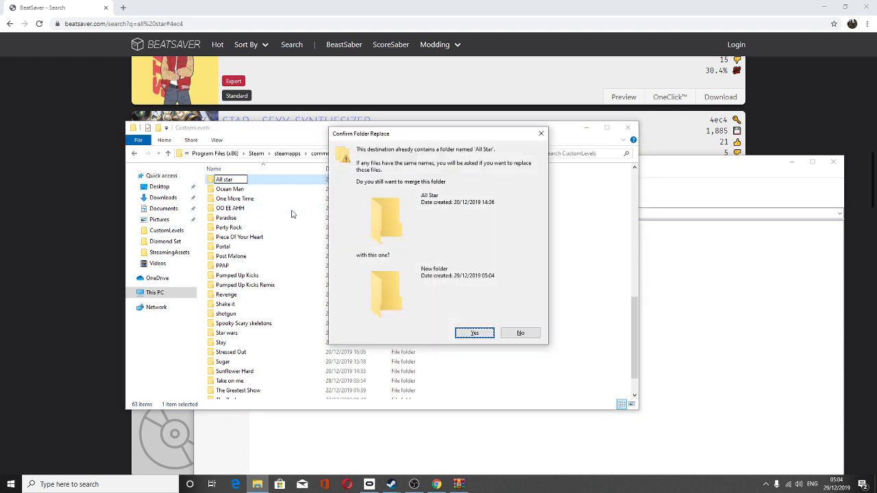
left_click(533, 335)
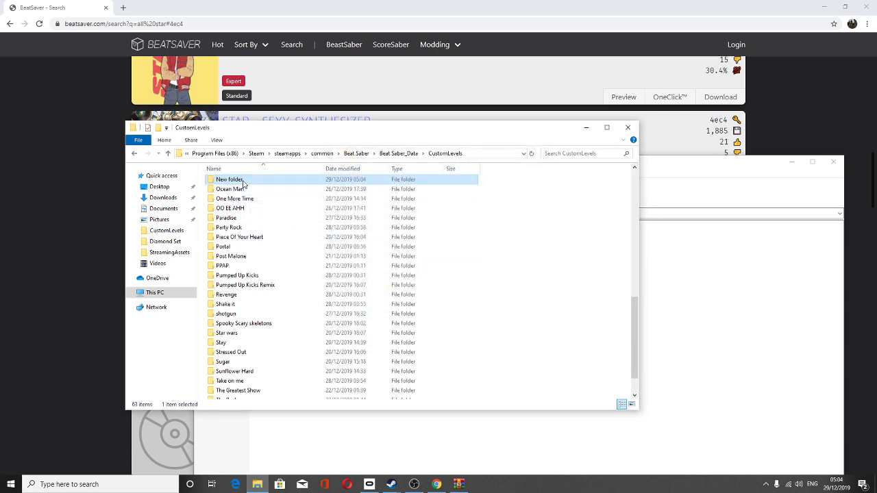
- Paste the copied All Star song files into the new folder
double_click(230, 180)
right_click(262, 196)
left_click(284, 255)
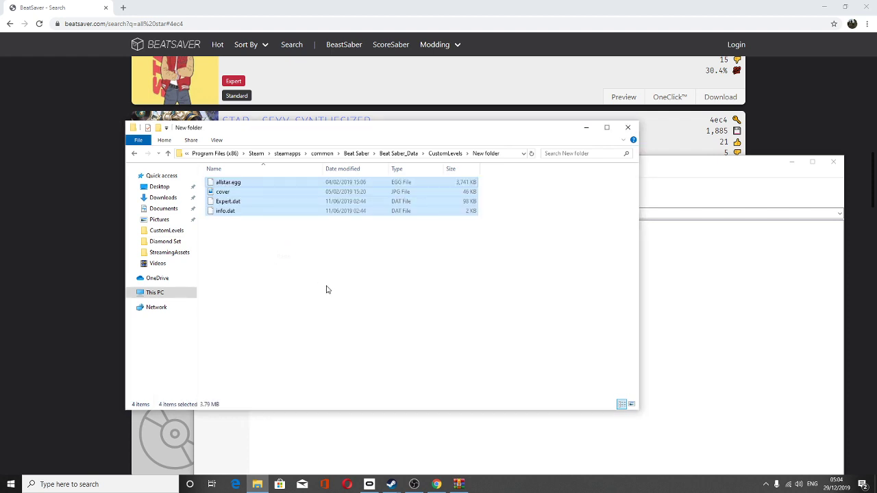
left_click(327, 289)
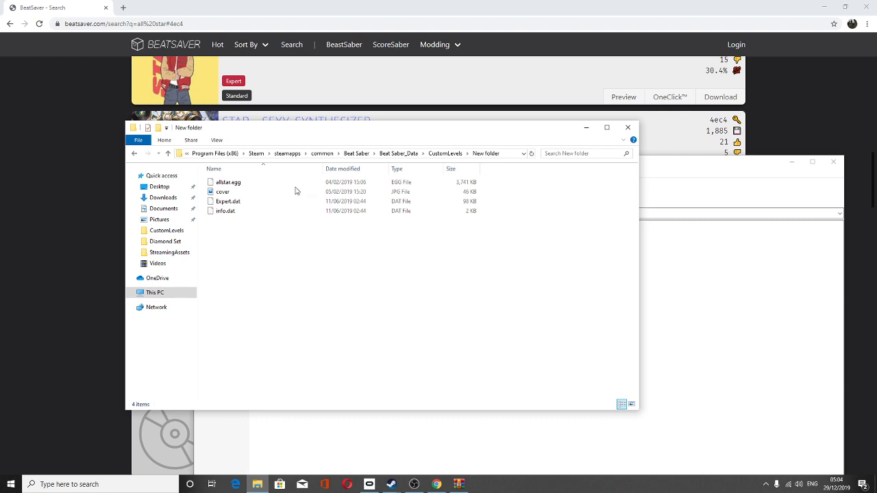
- Minimize the song folder and archive windows to return to the BeatSaver results
left_click_drag(324, 138, 419, 292)
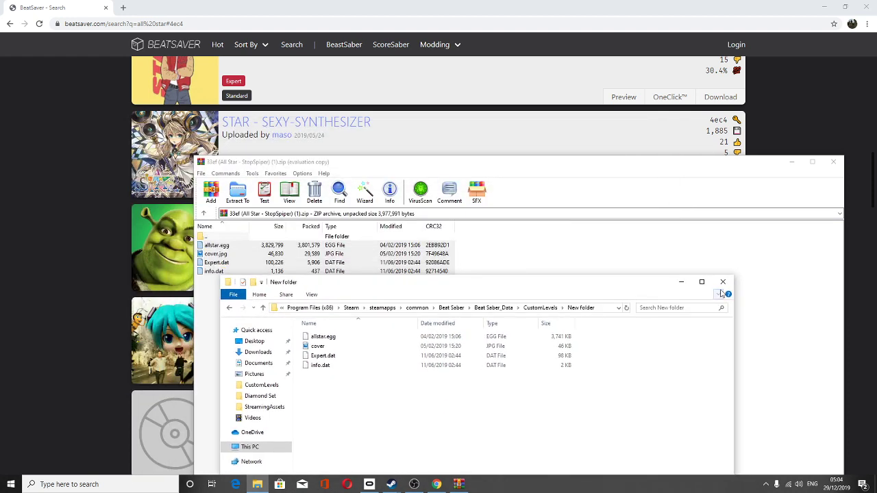
left_click(682, 283)
left_click(791, 161)
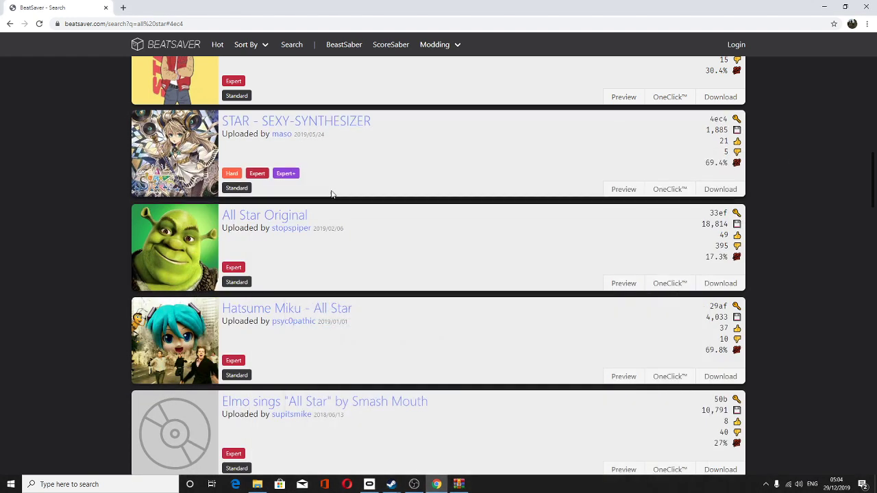